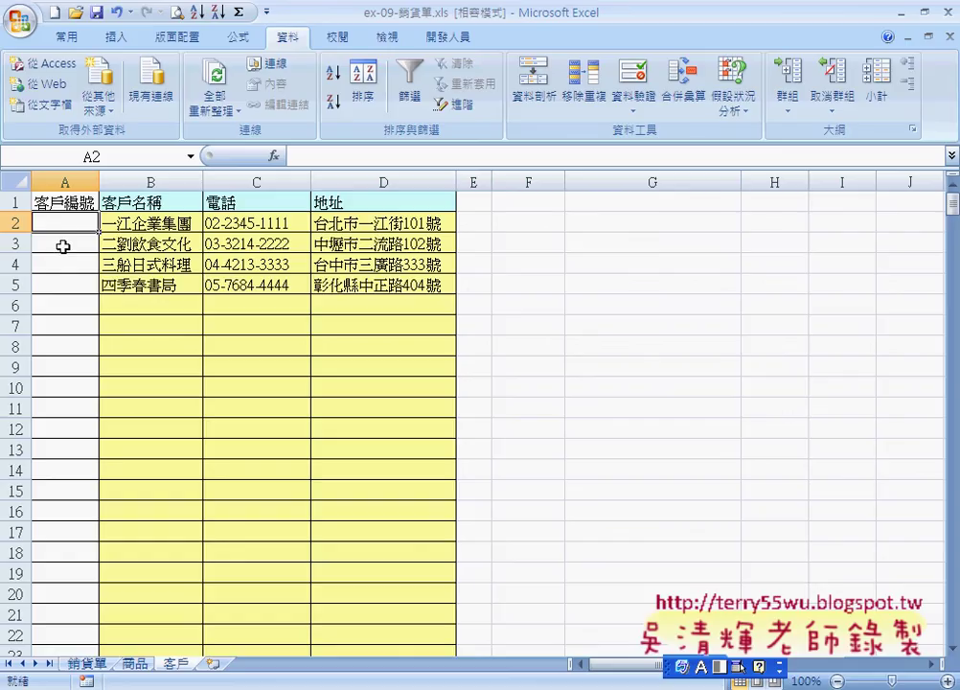
# Open Insert Function for cell A2 and show the 全部 (All) function category.
pyautogui.scroll(-2, 69, 288)
pyautogui.scroll(-5, 73, 315)
pyautogui.scroll(7, 74, 312)
pyautogui.click(276, 157)
pyautogui.click(545, 267)
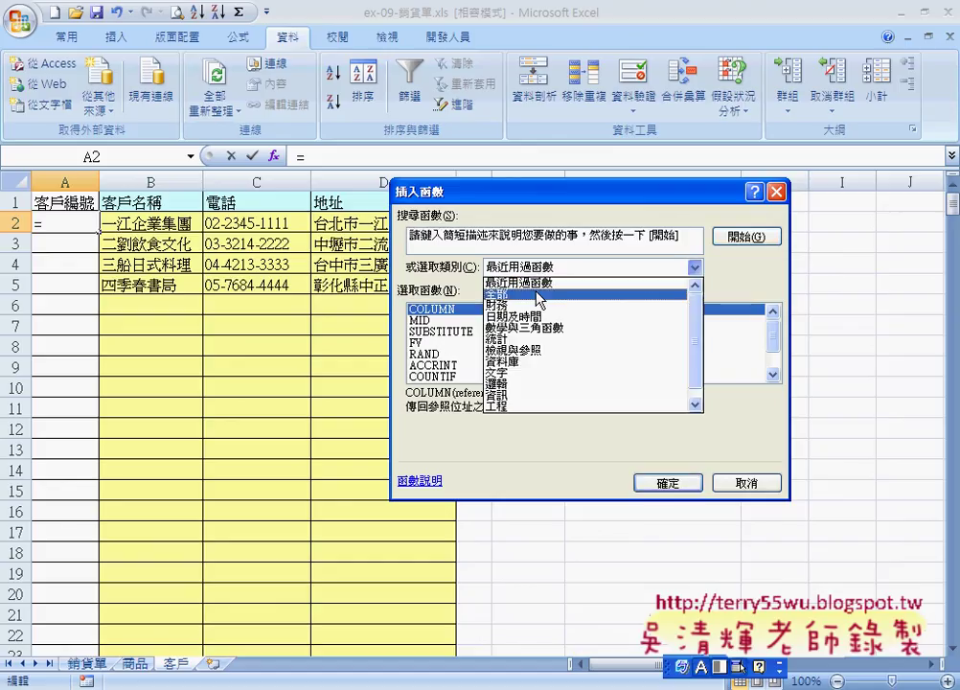
pyautogui.click(537, 295)
pyautogui.click(503, 355)
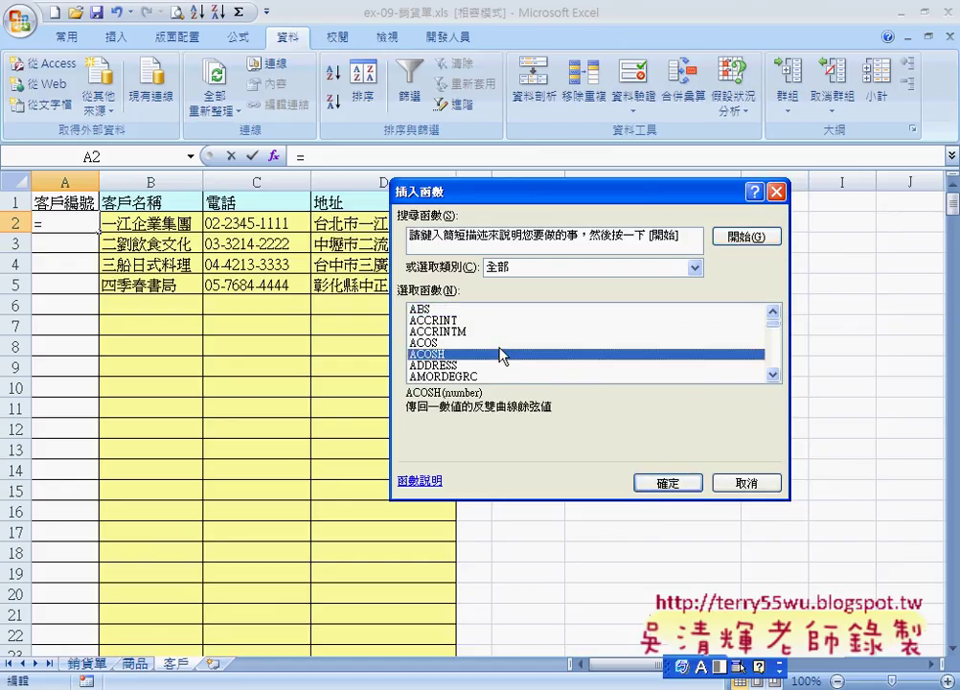
# Choose ROW and accept it with no reference, so A2 holds =ROW() showing 2.
pyautogui.press('r')
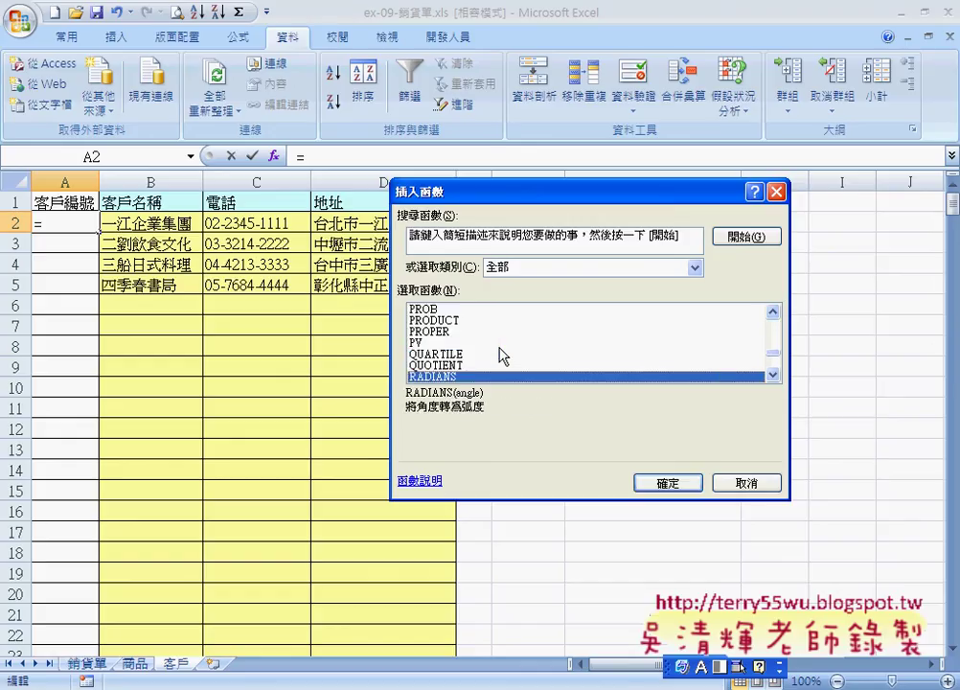
pyautogui.press('r')
pyautogui.press('o')
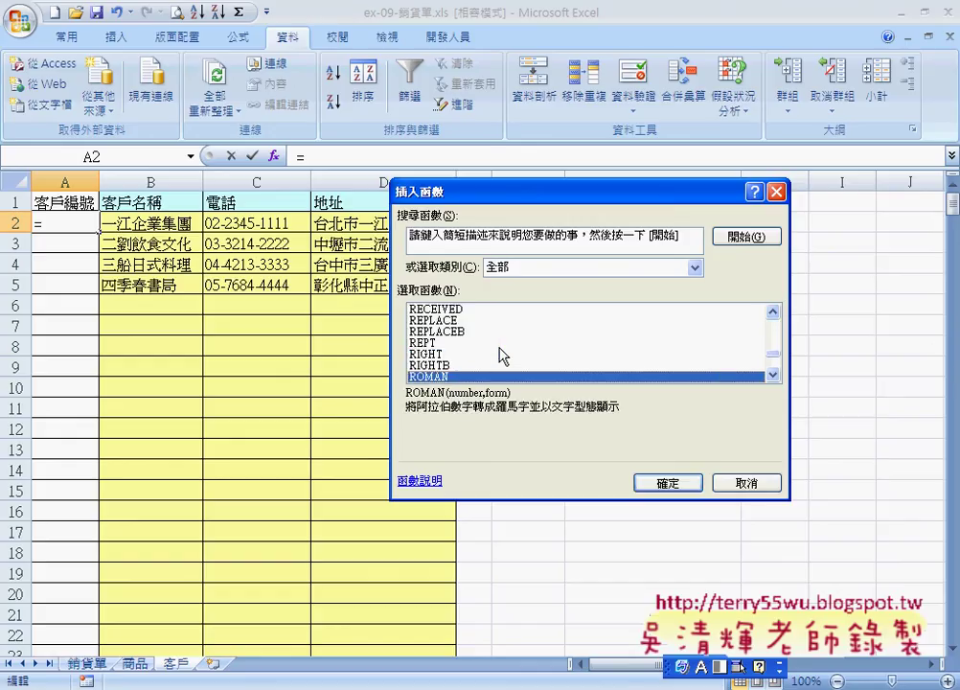
pyautogui.press('Down')
pyautogui.press('Down')
pyautogui.press('Down')
pyautogui.press('Down')
pyautogui.press('Down')
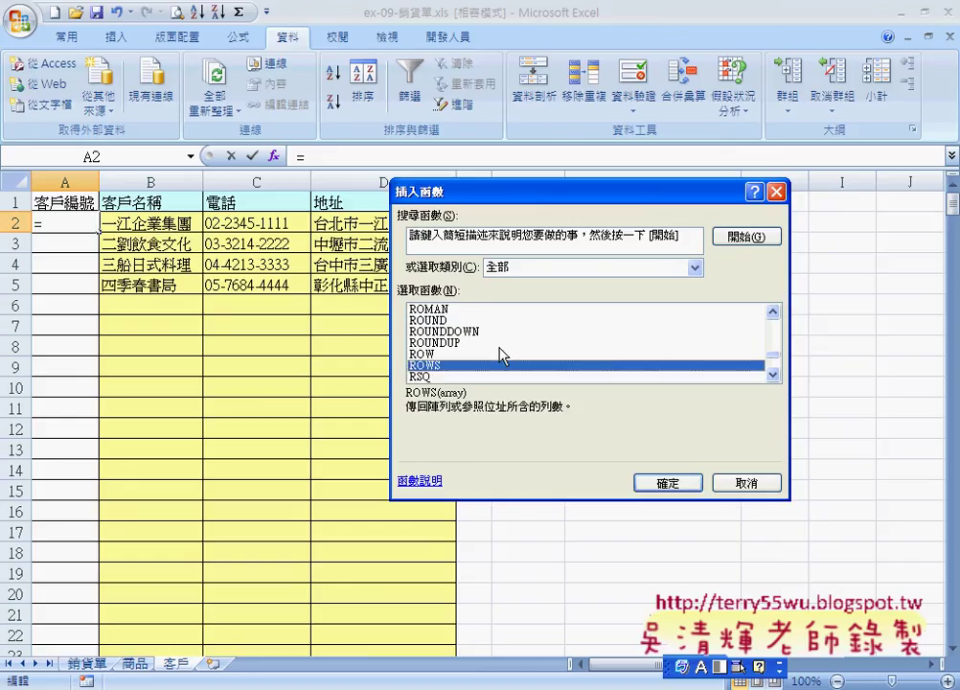
pyautogui.press('Up')
pyautogui.click(678, 483)
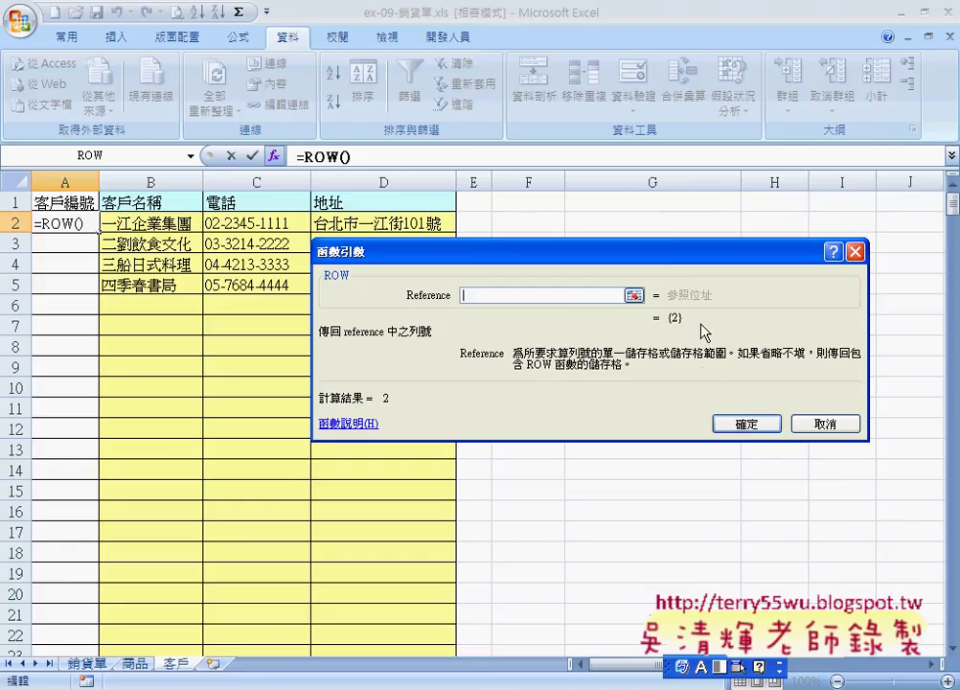
pyautogui.click(748, 424)
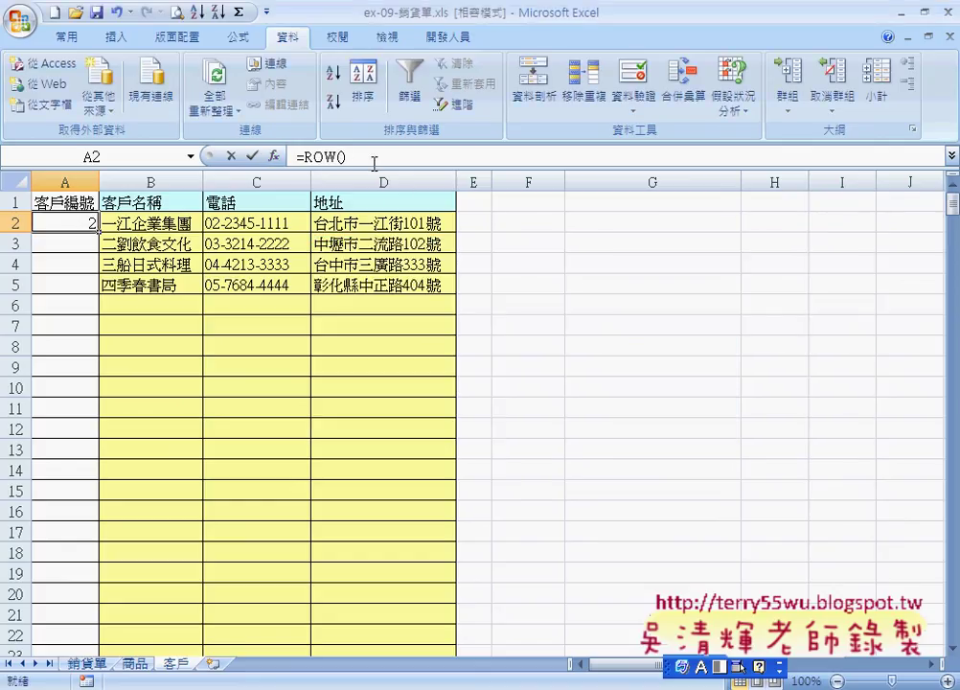
# Append -1 to A2's formula, making it =ROW()-1 so it shows 1.
pyautogui.click(372, 158)
pyautogui.write('-1')
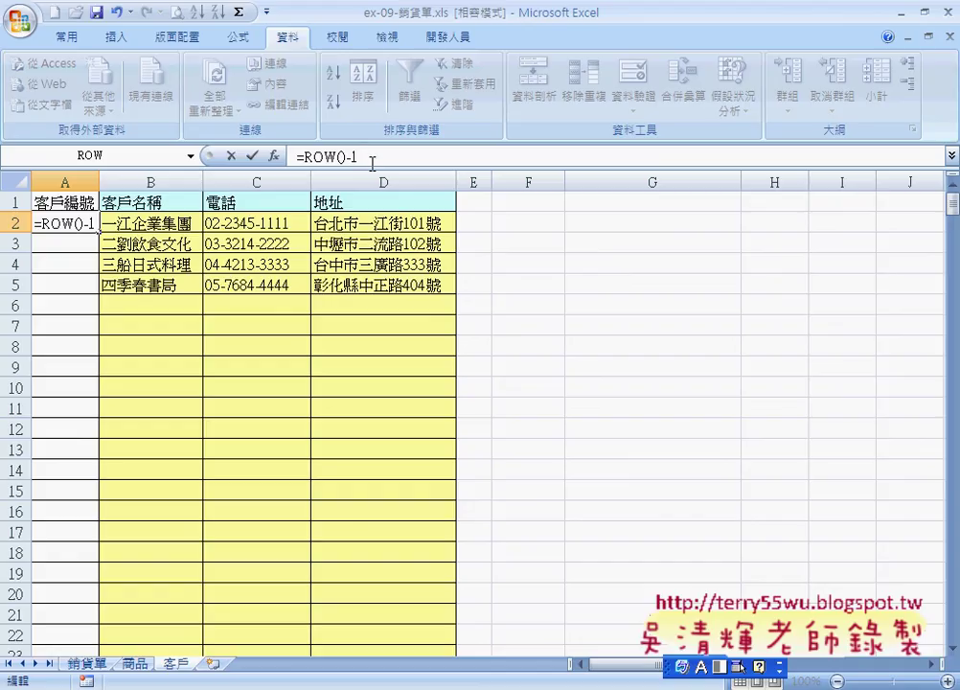
pyautogui.click(252, 156)
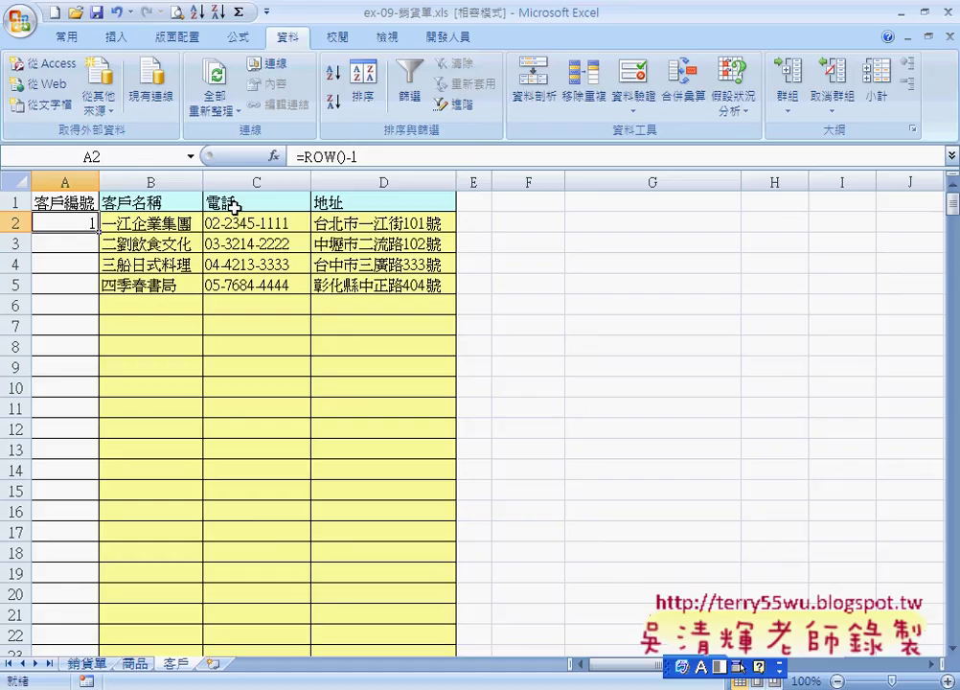
# Wrap A2's formula as =TEXT(ROW()-1,"0000") so the first ID displays 0001.
pyautogui.click(345, 154)
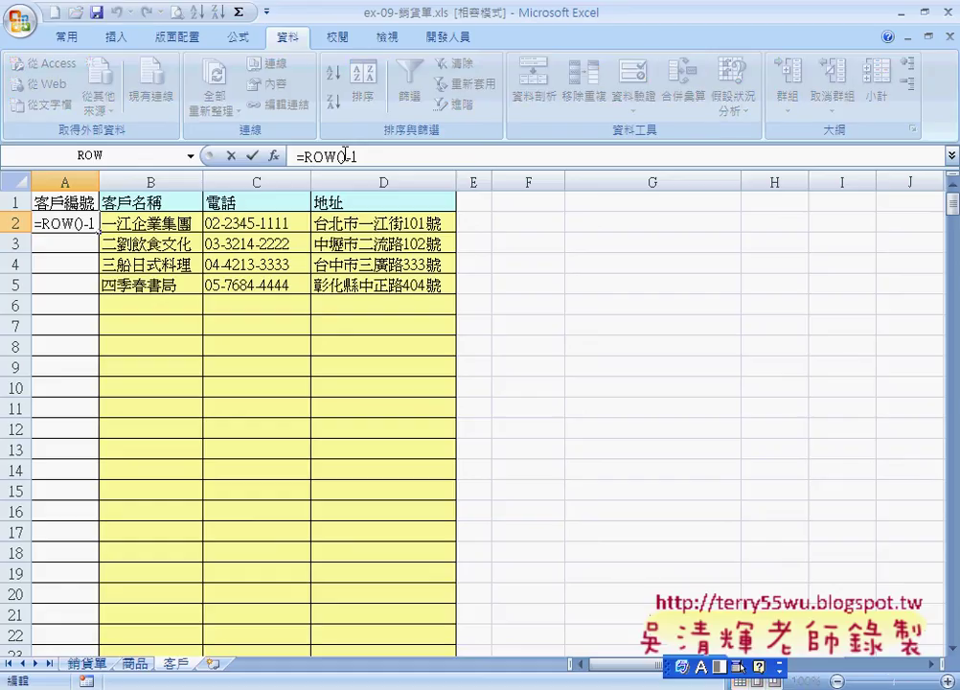
pyautogui.write('tex')
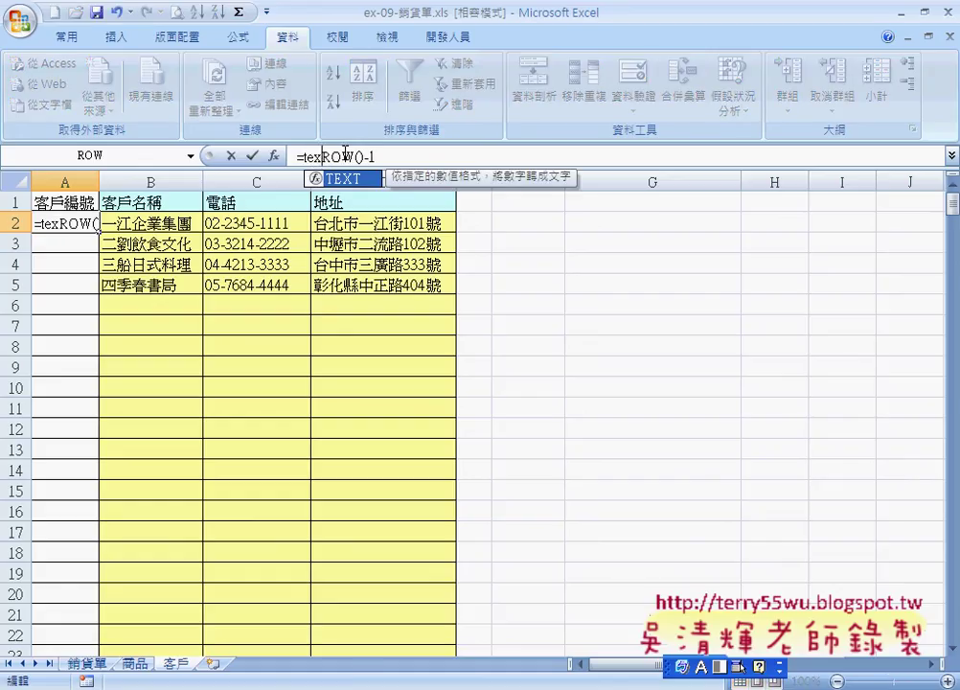
pyautogui.write('t')
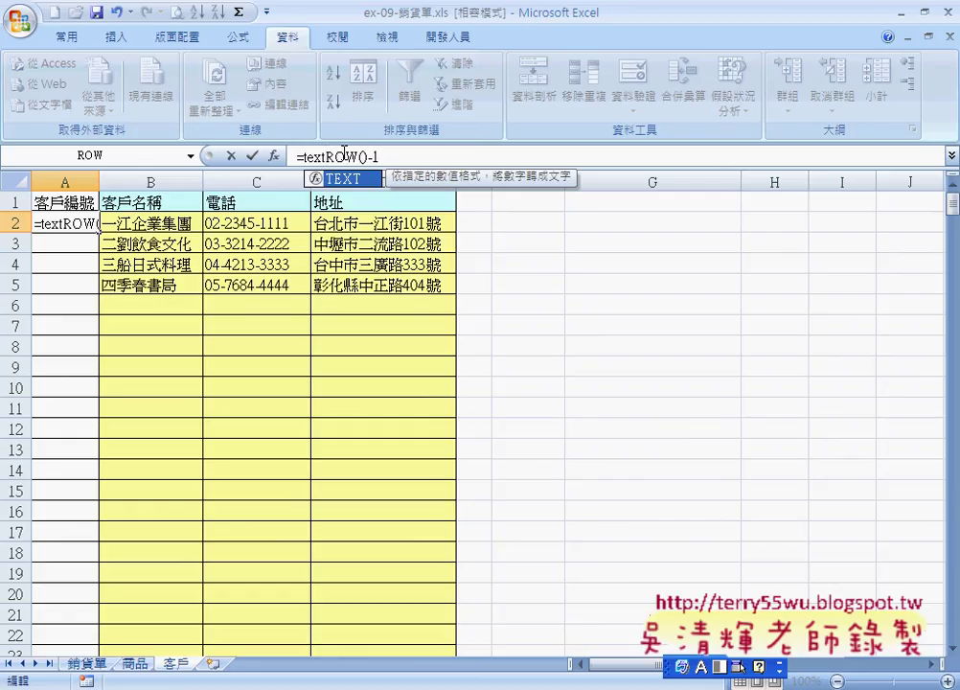
pyautogui.write('(')
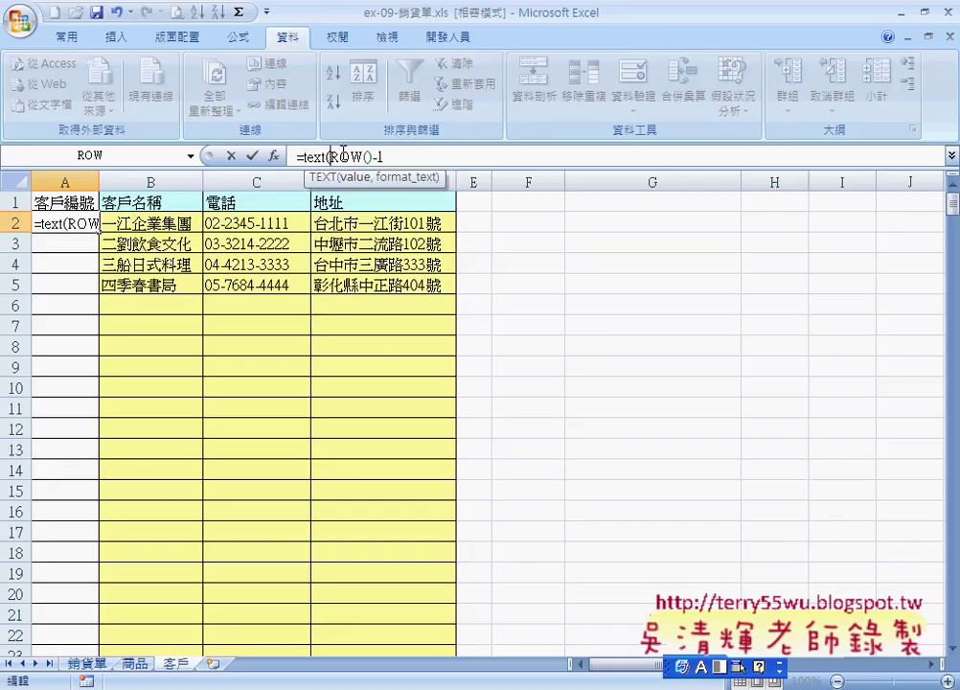
pyautogui.press('Right')
pyautogui.press('Right')
pyautogui.press('Right')
pyautogui.press('Right')
pyautogui.press('Right')
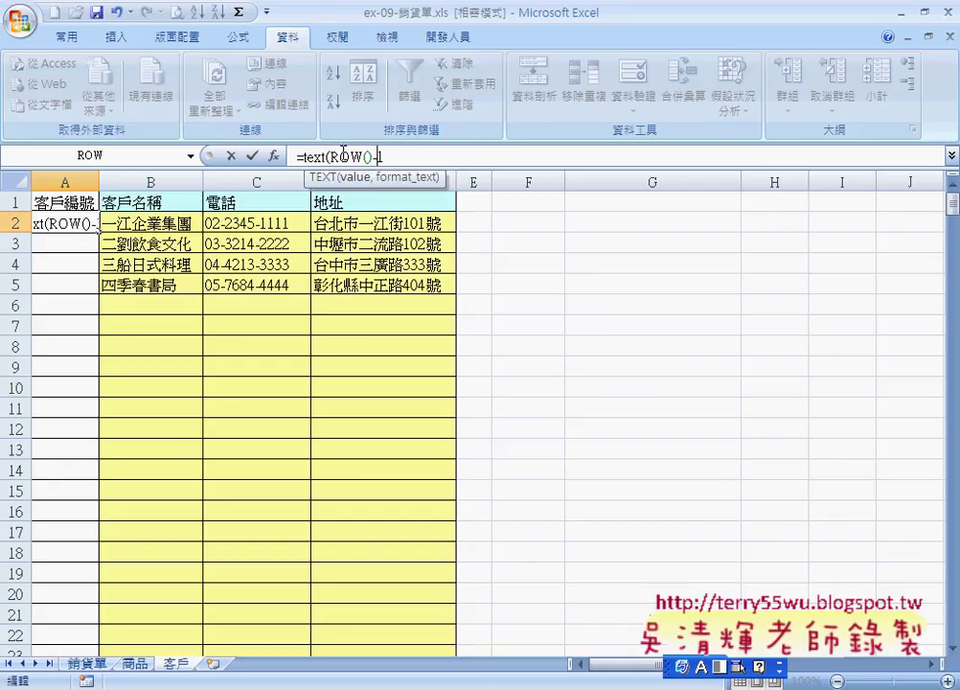
pyautogui.press('Right')
pyautogui.press('Right')
pyautogui.write(',')
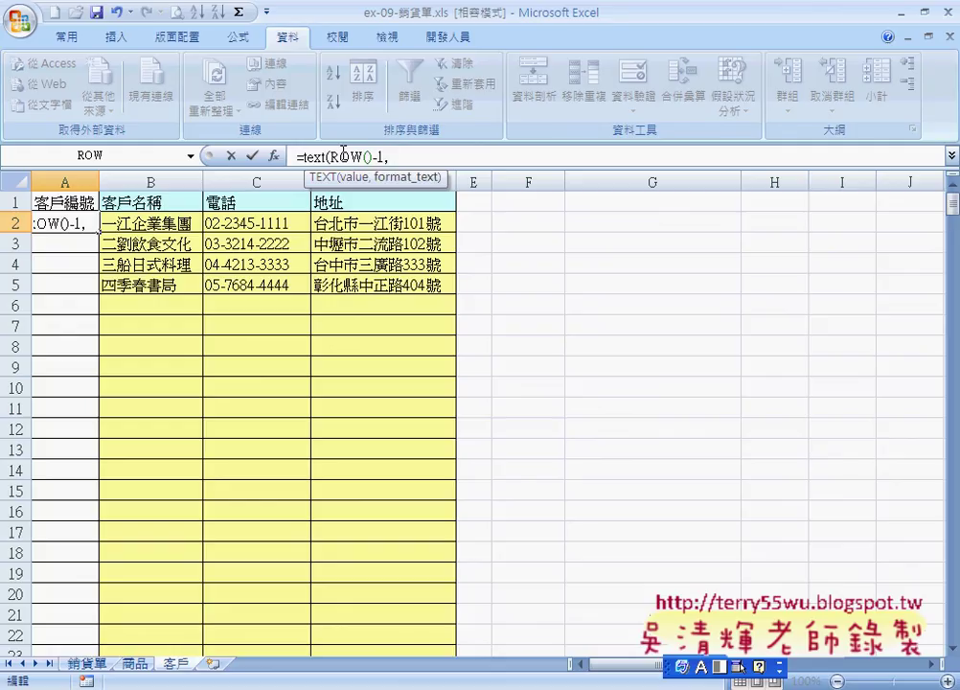
pyautogui.write('"')
pyautogui.write('0000')
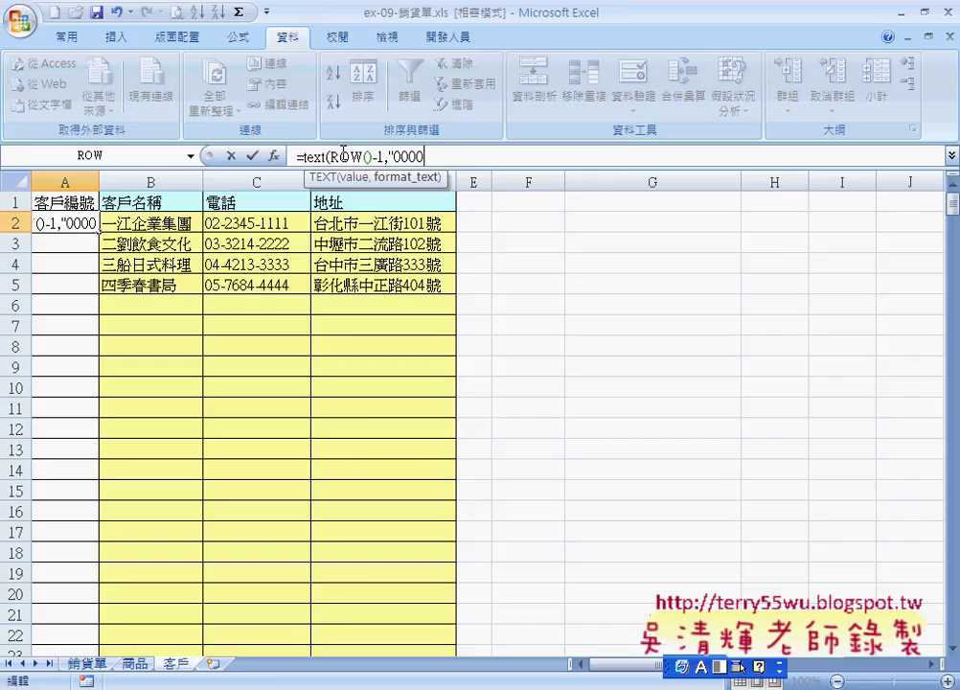
pyautogui.write('"')
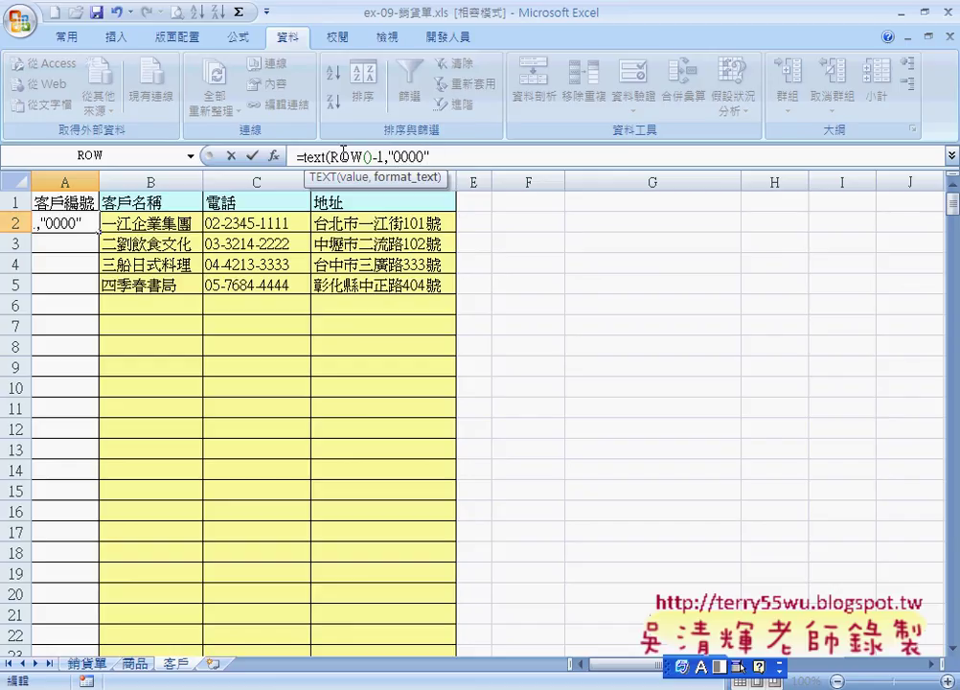
pyautogui.write(')')
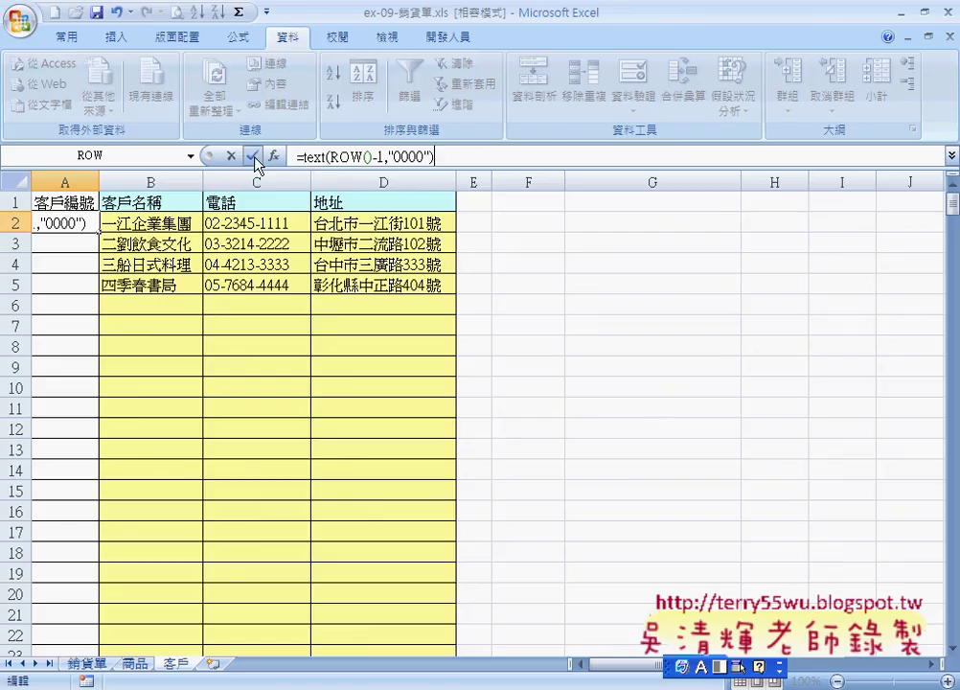
pyautogui.click(252, 155)
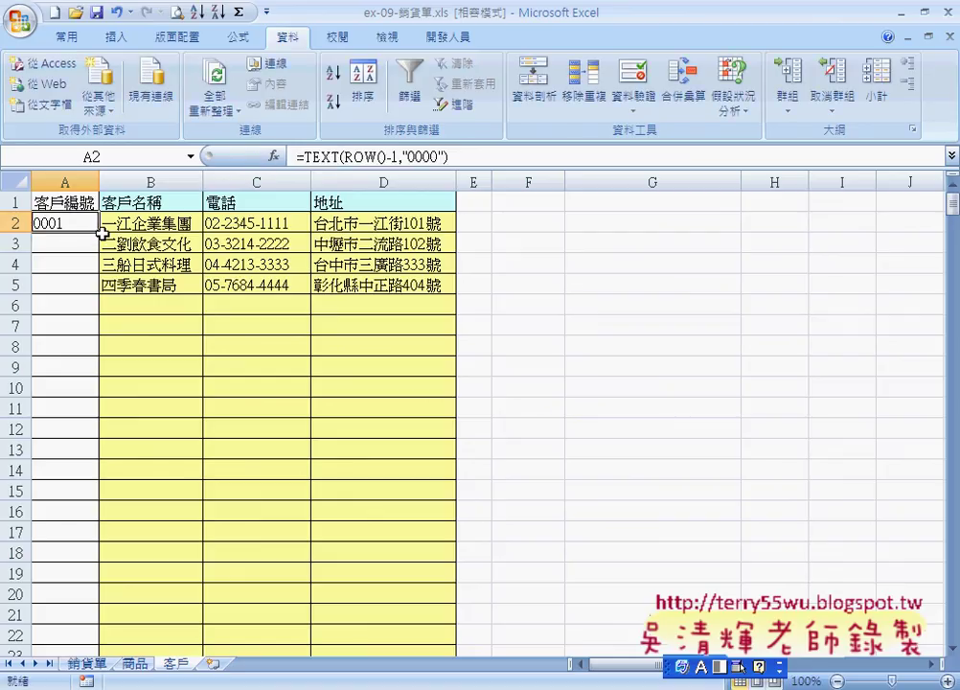
# Fill A2's TEXT formula down column A to about row 100, then return to the top.
pyautogui.moveTo(98, 233); pyautogui.dragTo(91, 290)
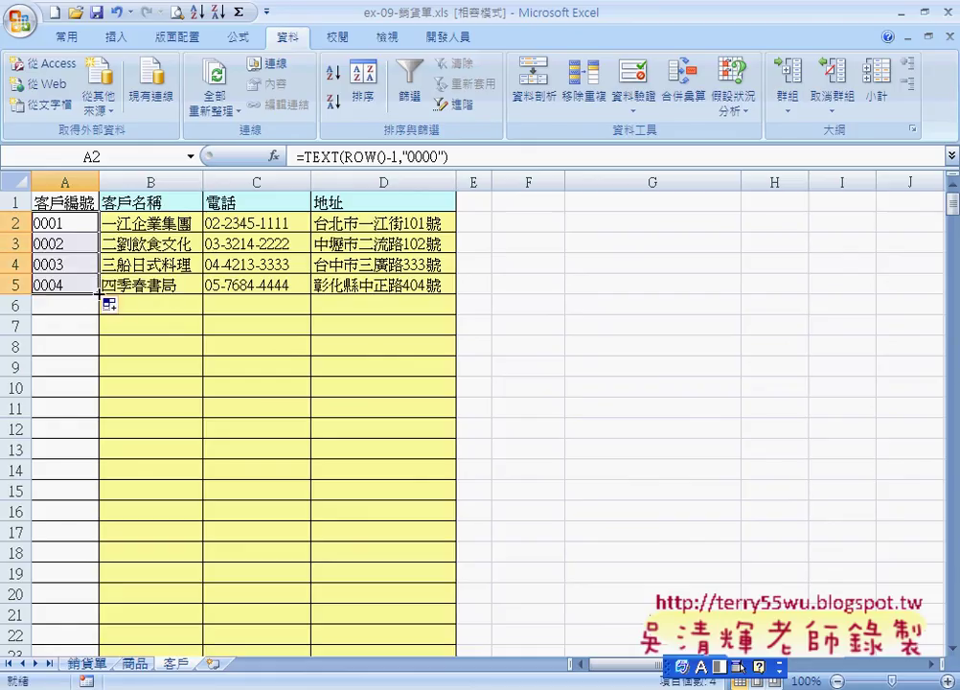
pyautogui.moveTo(98, 294); pyautogui.dragTo(70, 632)
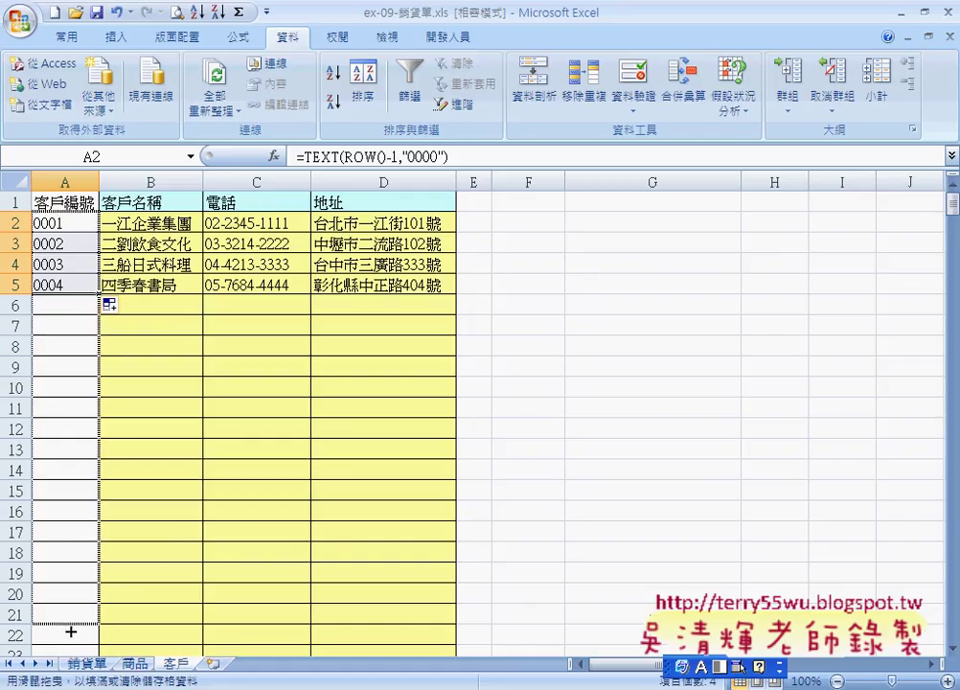
pyautogui.moveTo(70, 633); pyautogui.dragTo(70, 683)
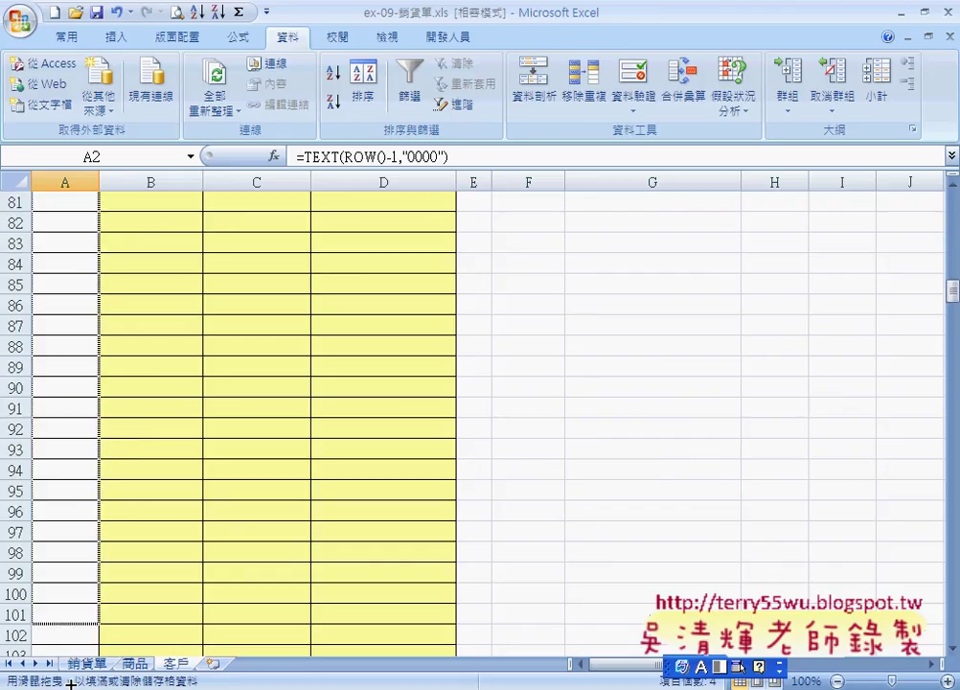
pyautogui.moveTo(70, 683); pyautogui.dragTo(91, 561)
pyautogui.scroll(9, 111, 540)
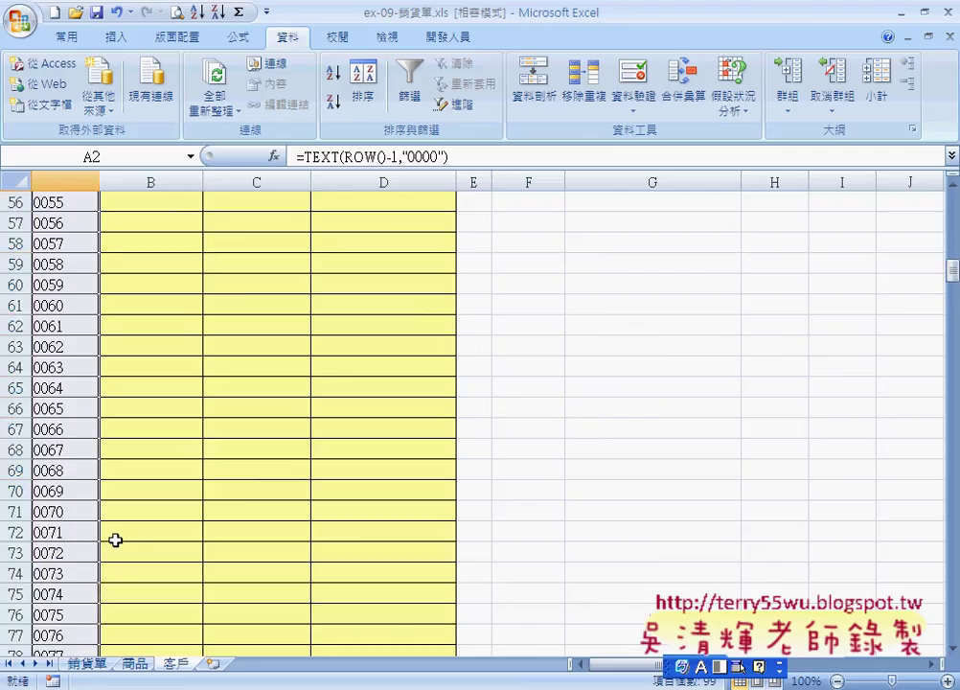
pyautogui.scroll(9, 110, 539)
pyautogui.scroll(10, 110, 539)
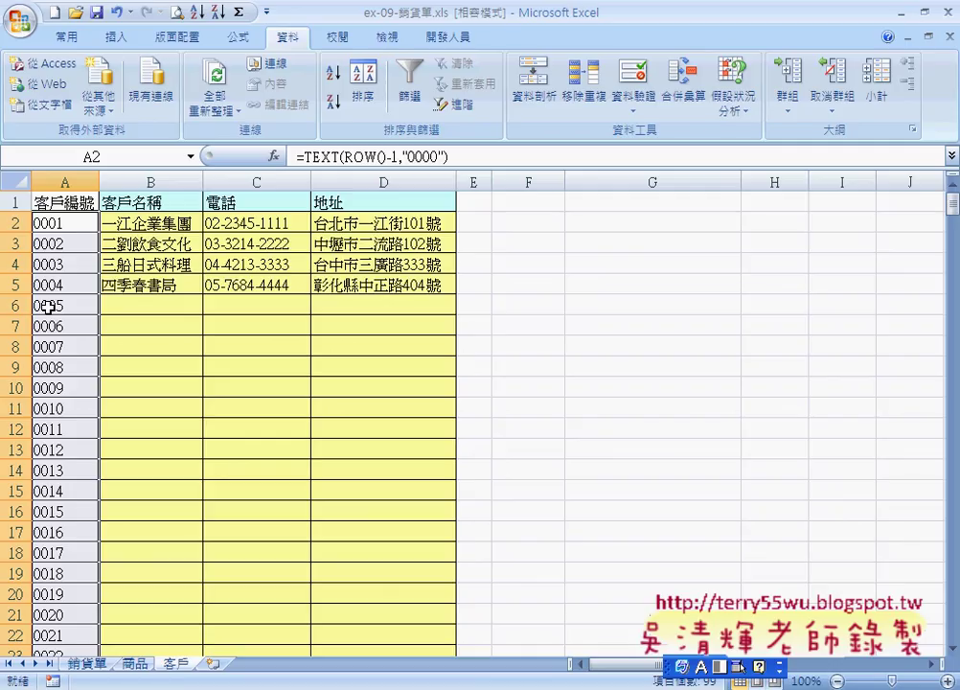
pyautogui.click(83, 223)
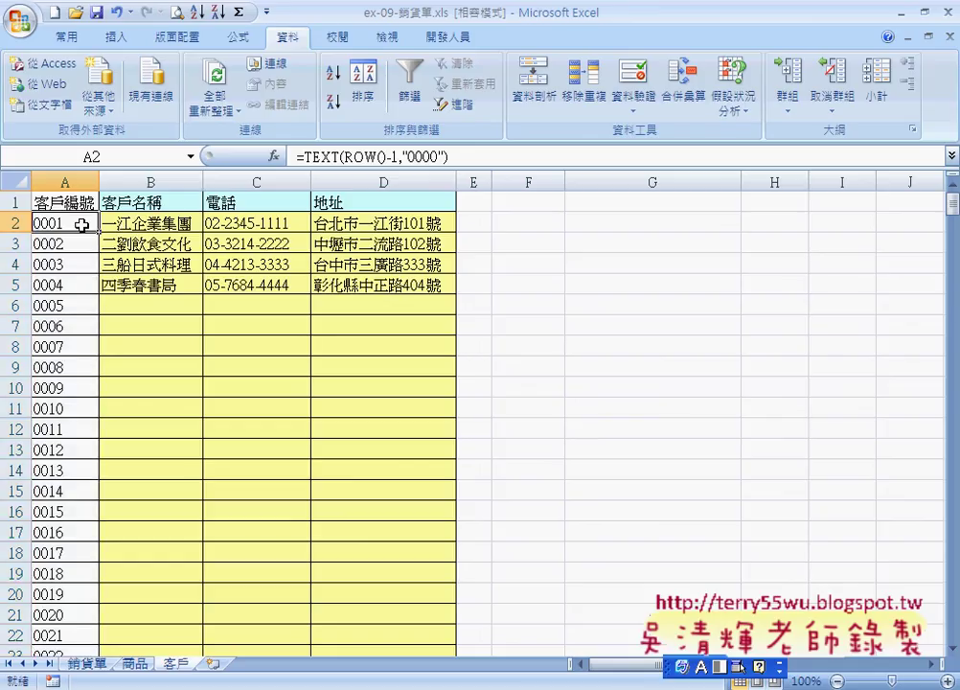
pyautogui.click(165, 307)
pyautogui.click(77, 307)
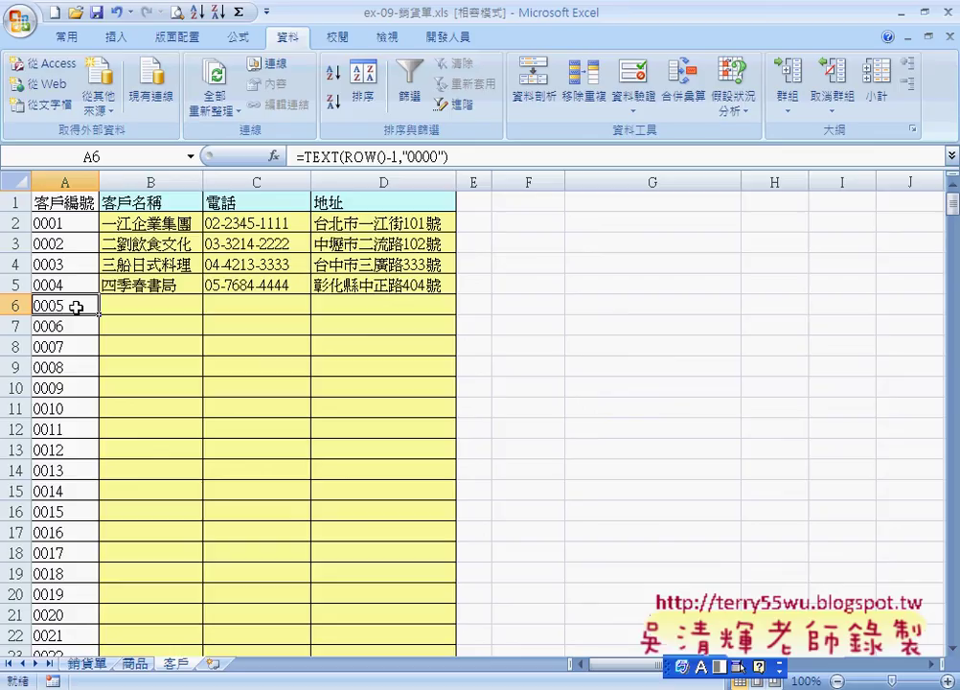
pyautogui.click(61, 223)
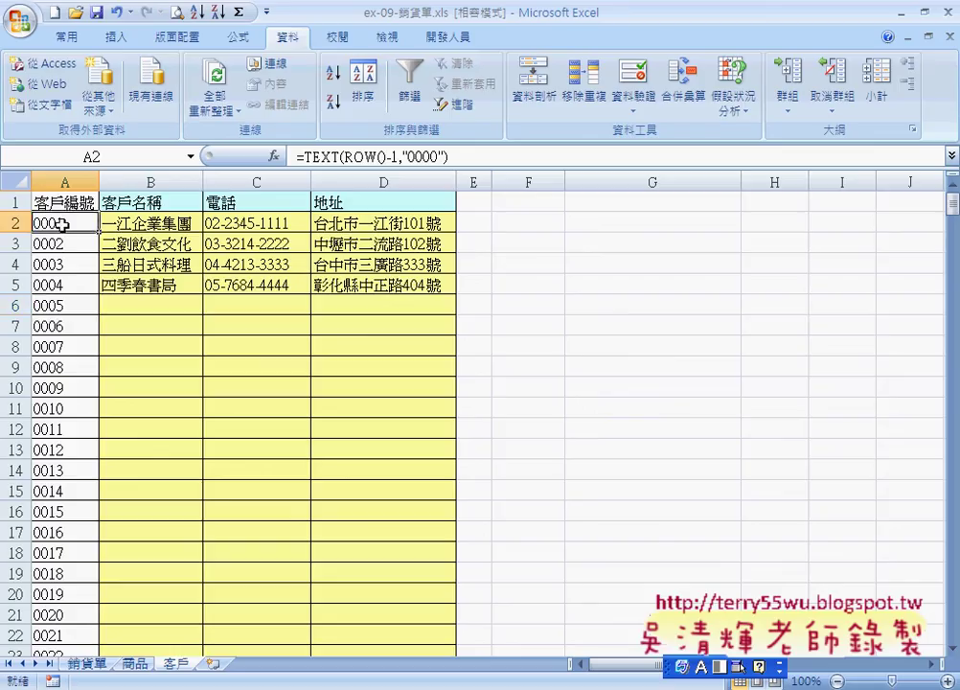
pyautogui.click(178, 308)
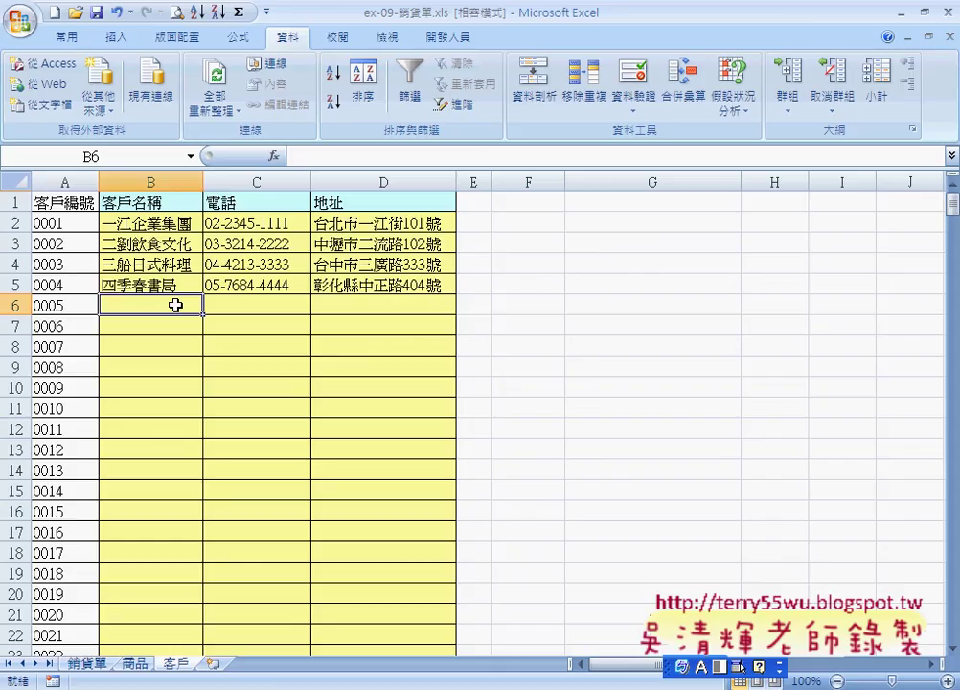
pyautogui.click(73, 221)
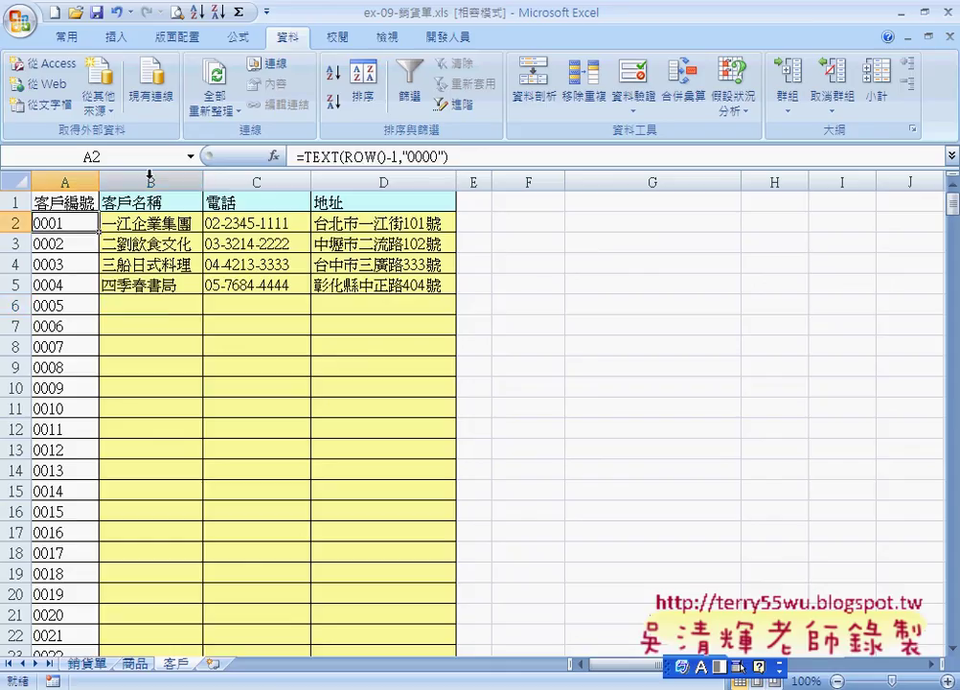
# Cut TEXT(ROW()-1,"0000") out of A2's formula, leaving only the equals sign.
pyautogui.moveTo(303, 156); pyautogui.dragTo(452, 155)
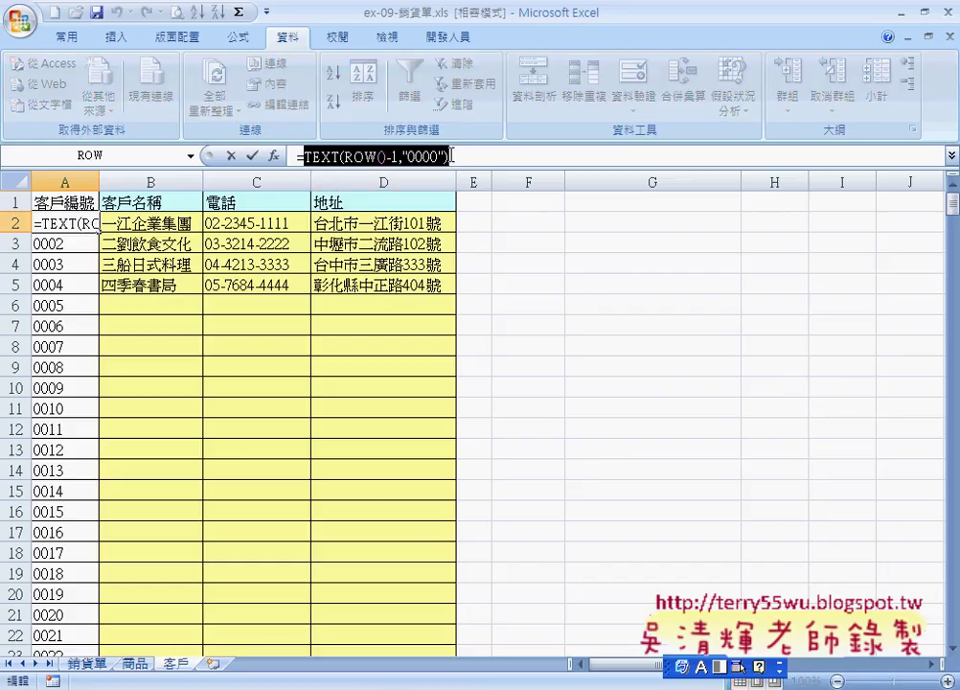
pyautogui.rightClick(355, 156)
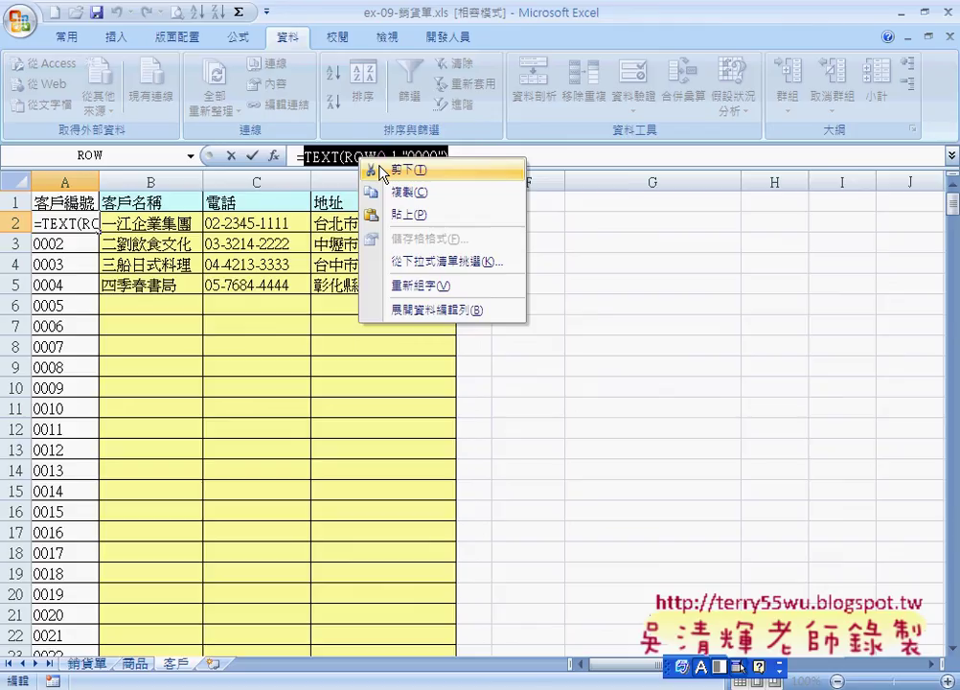
pyautogui.click(382, 169)
pyautogui.hotkey('ctrl', 'space')
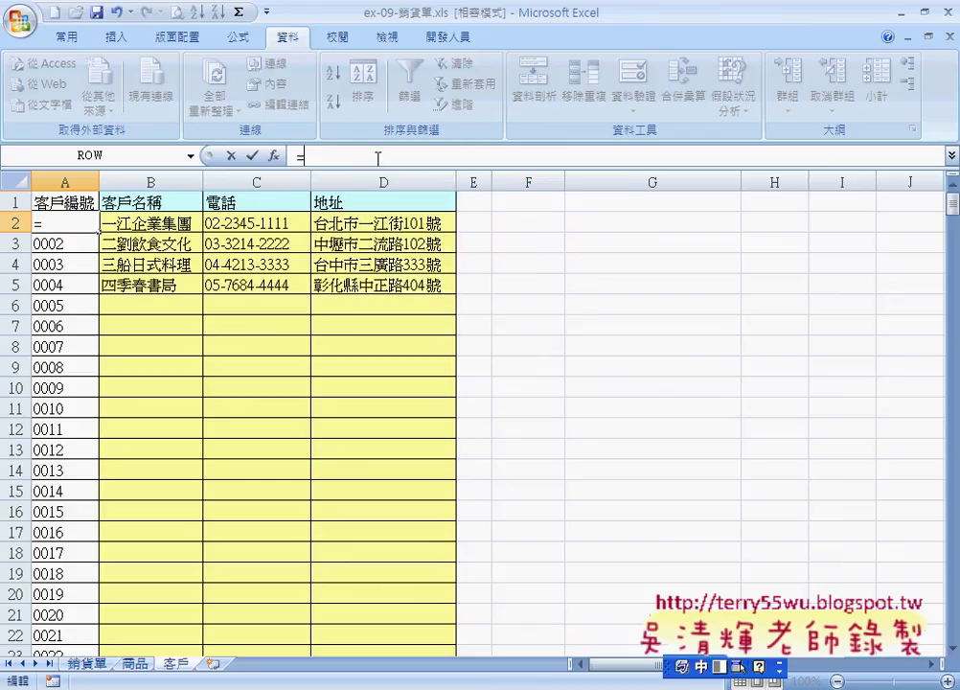
# Insert an IF function into A2 from the 全部 (All) list, moving its argument dialog lower.
pyautogui.click(275, 155)
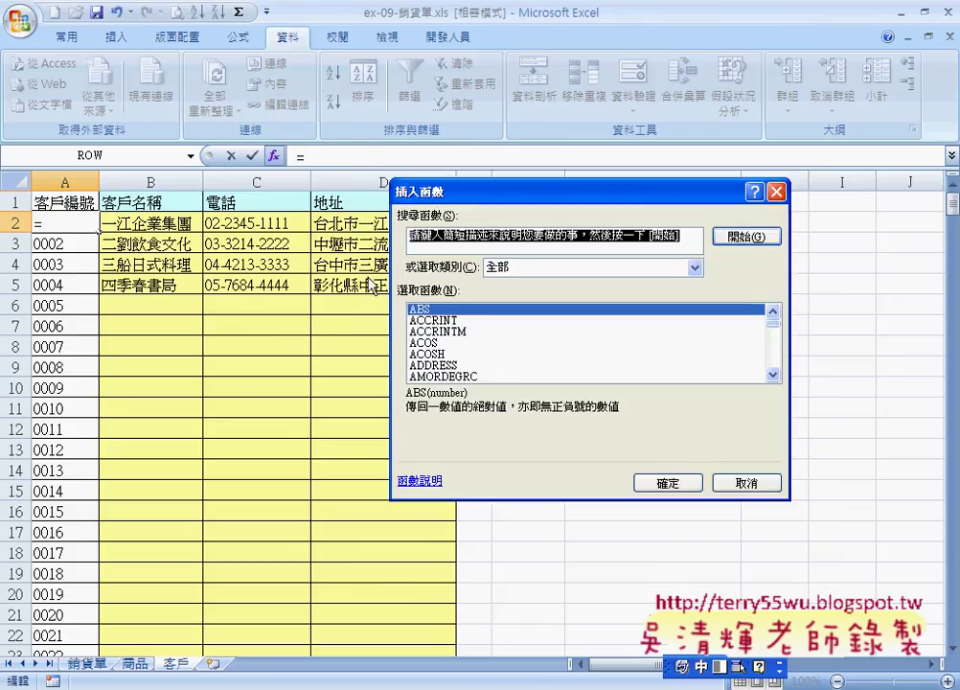
pyautogui.click(525, 275)
pyautogui.click(519, 280)
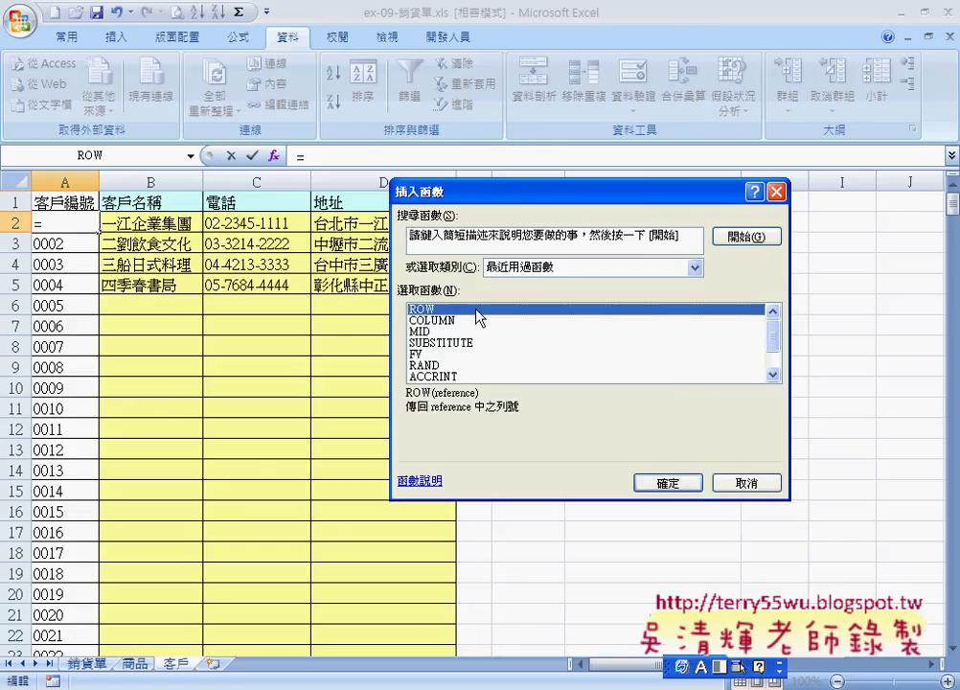
pyautogui.click(551, 268)
pyautogui.click(532, 279)
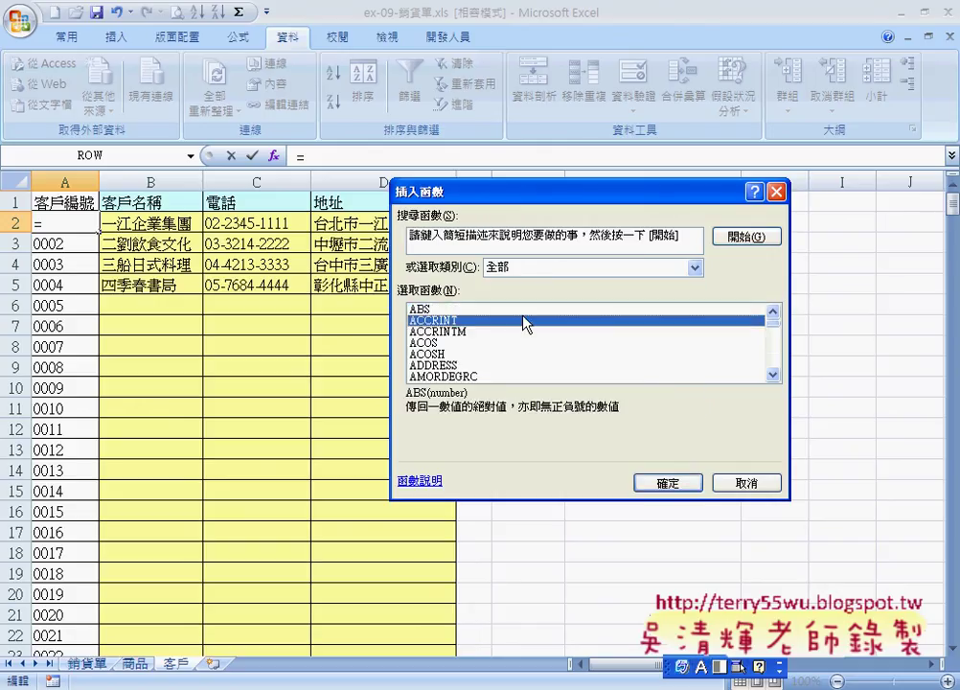
pyautogui.press('i')
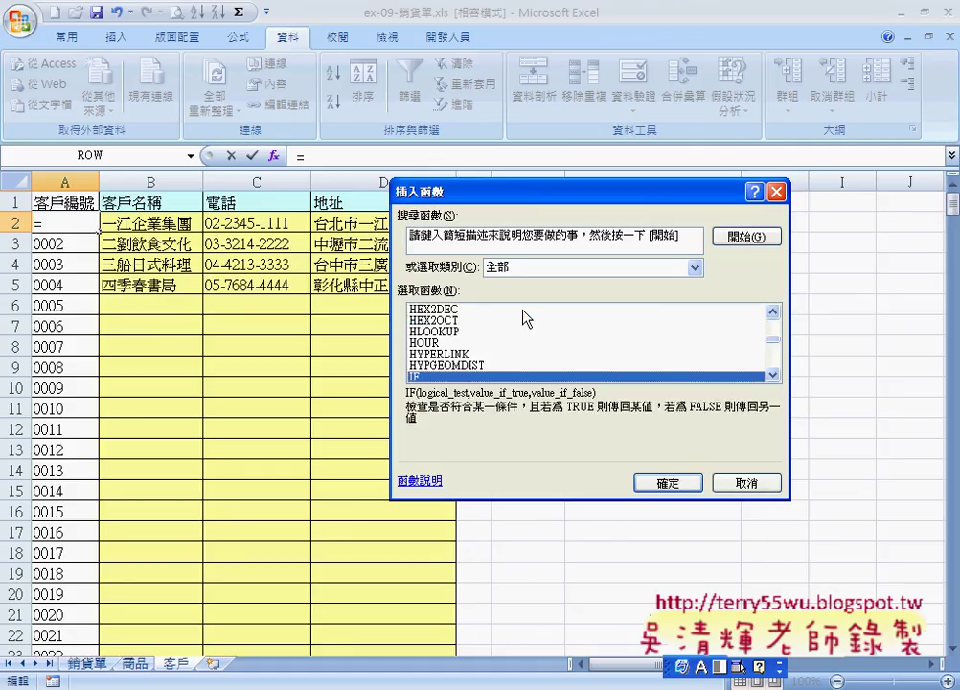
pyautogui.press('Return')
pyautogui.moveTo(505, 238); pyautogui.dragTo(499, 276)
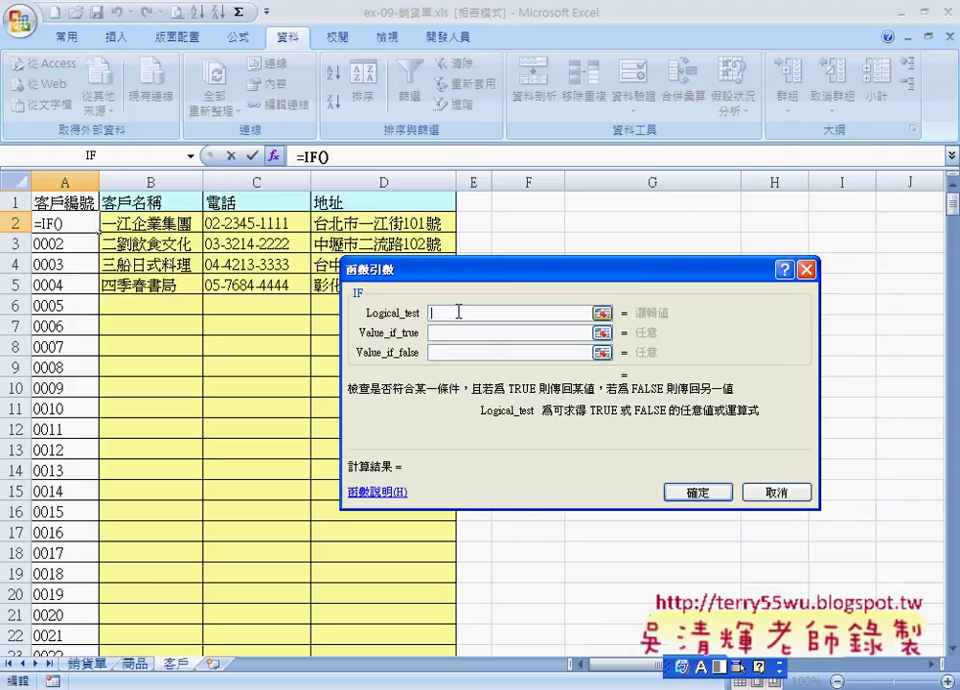
pyautogui.click(191, 155)
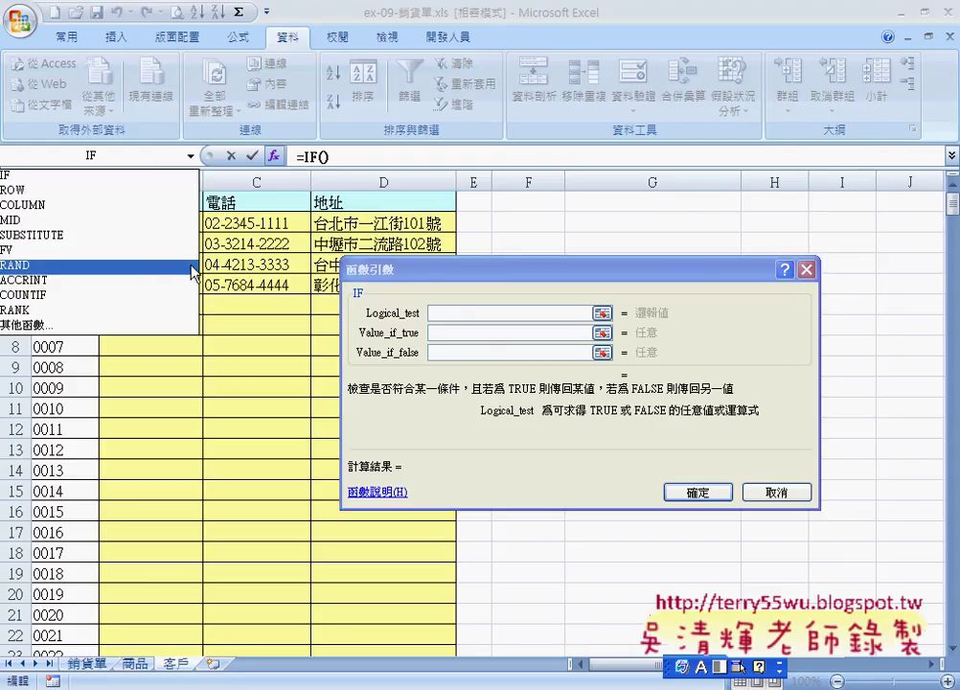
# Pick ISBLANK from the full function list as IF's test, making A2 =IF(ISBLANK()).
pyautogui.click(185, 325)
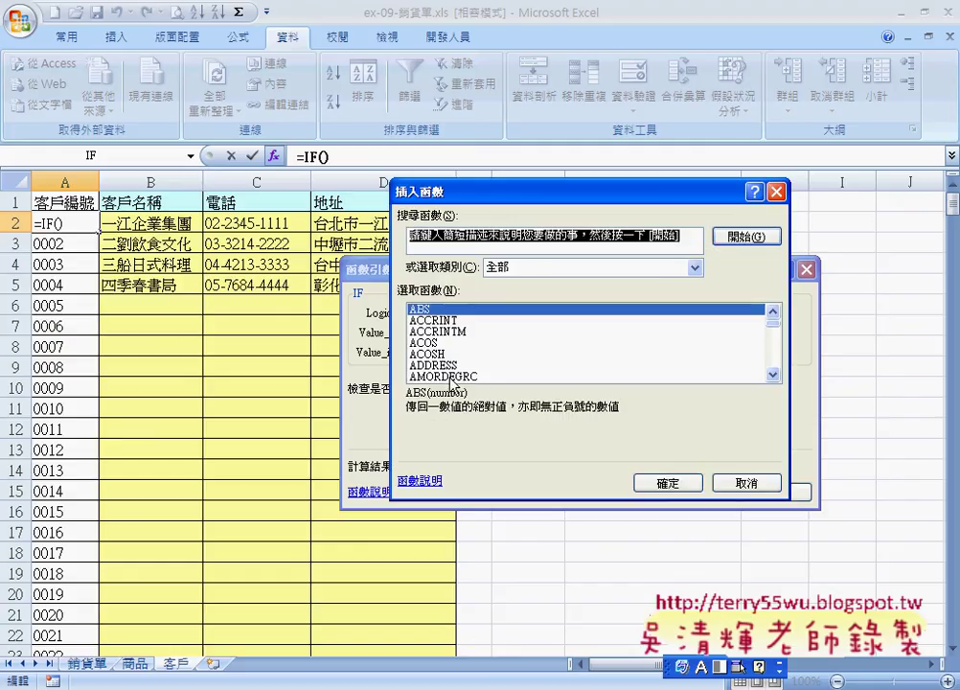
pyautogui.click(486, 339)
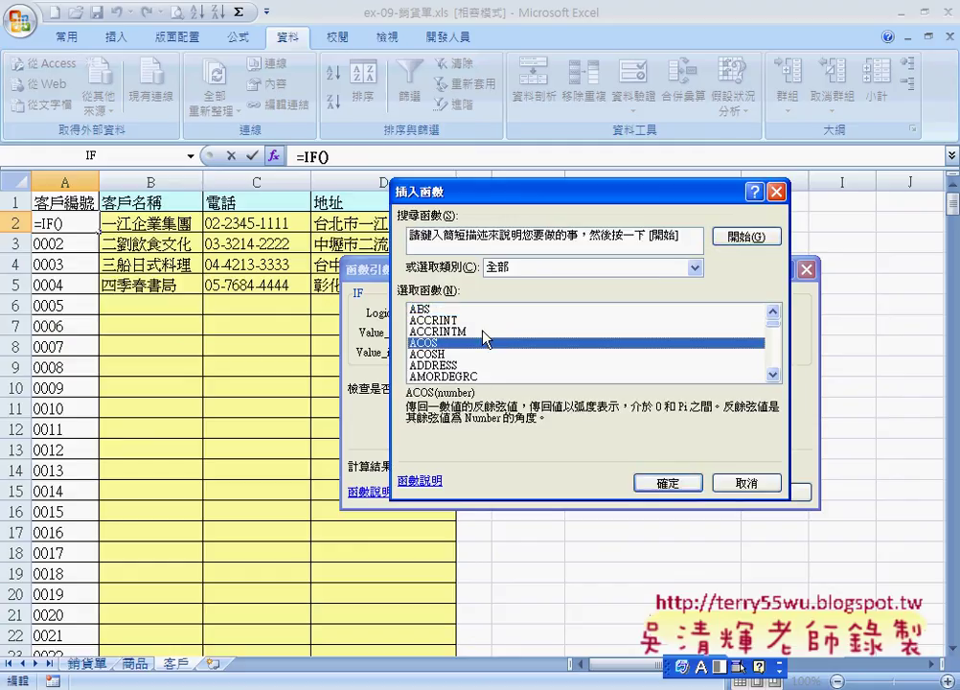
pyautogui.write('is')
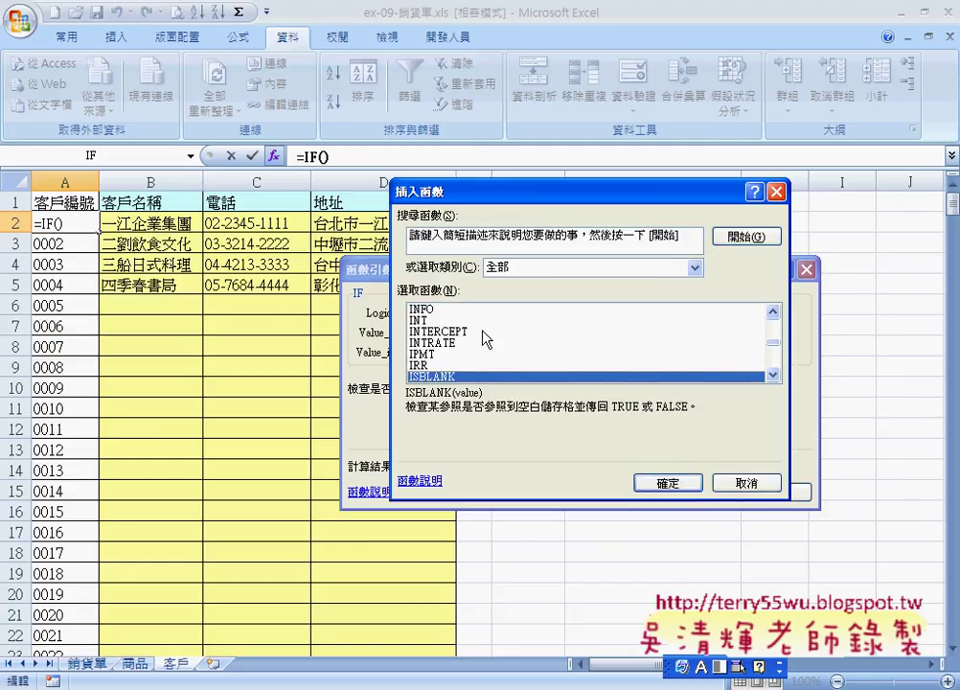
pyautogui.scroll(-1, 781, 380)
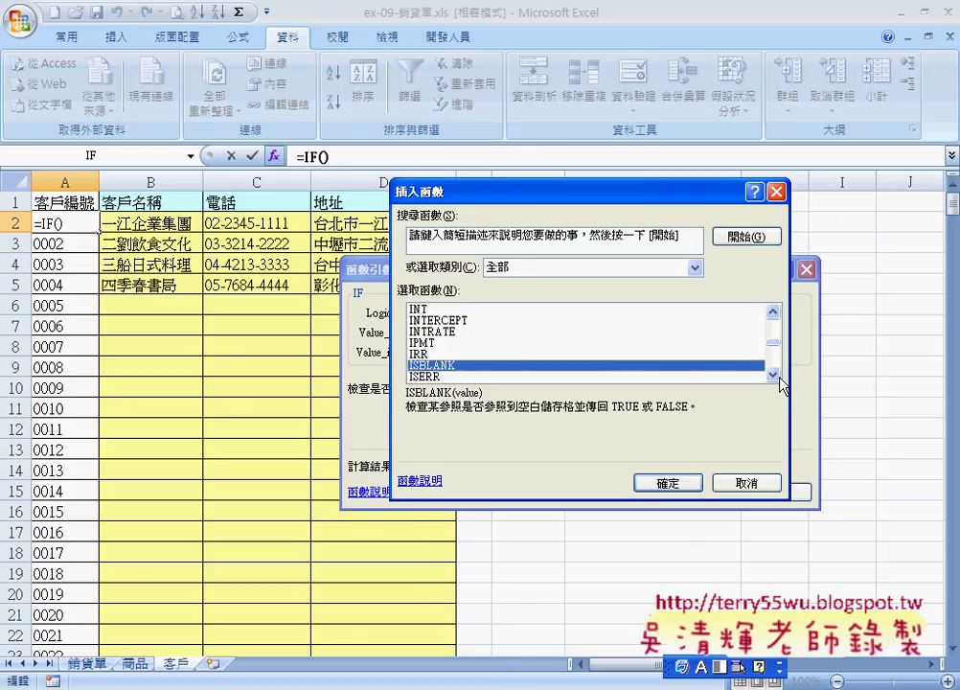
pyautogui.scroll(-1, 781, 381)
pyautogui.click(780, 377)
pyautogui.click(780, 378)
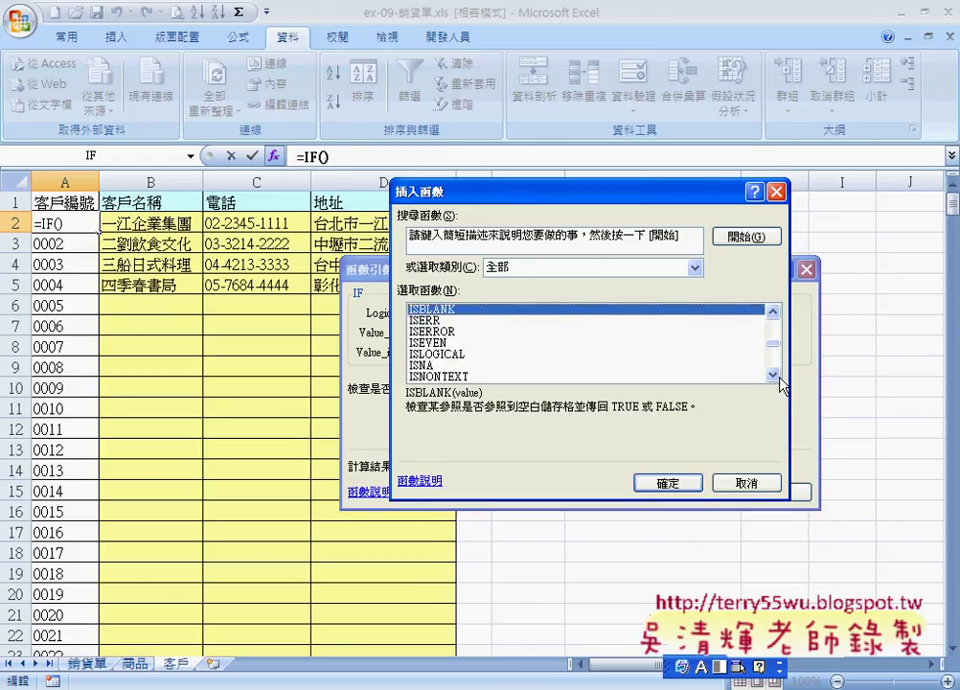
pyautogui.click(775, 314)
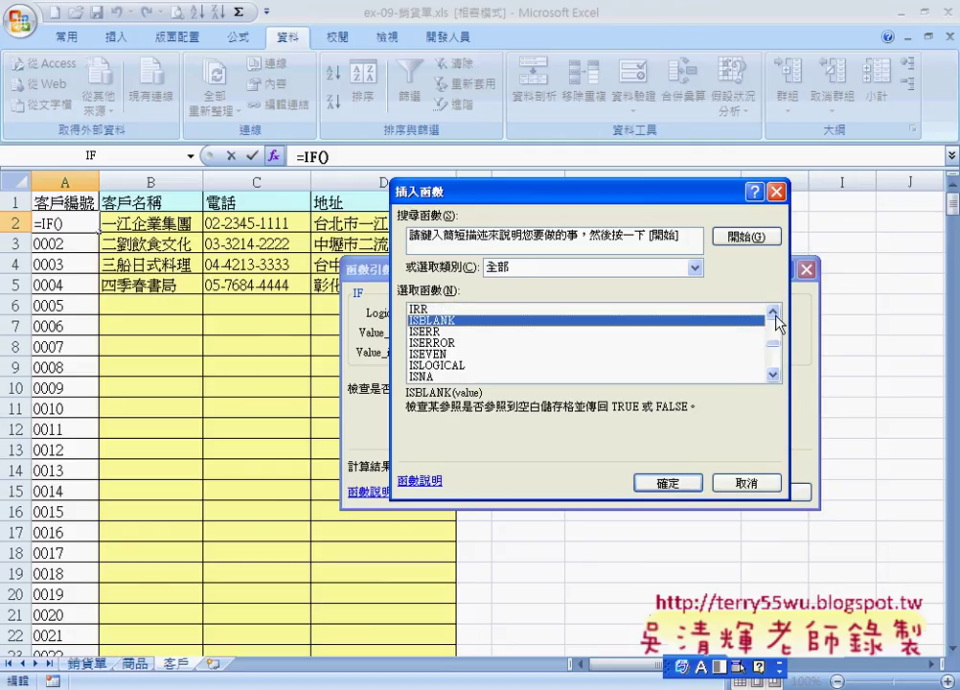
pyautogui.click(776, 314)
pyautogui.click(775, 315)
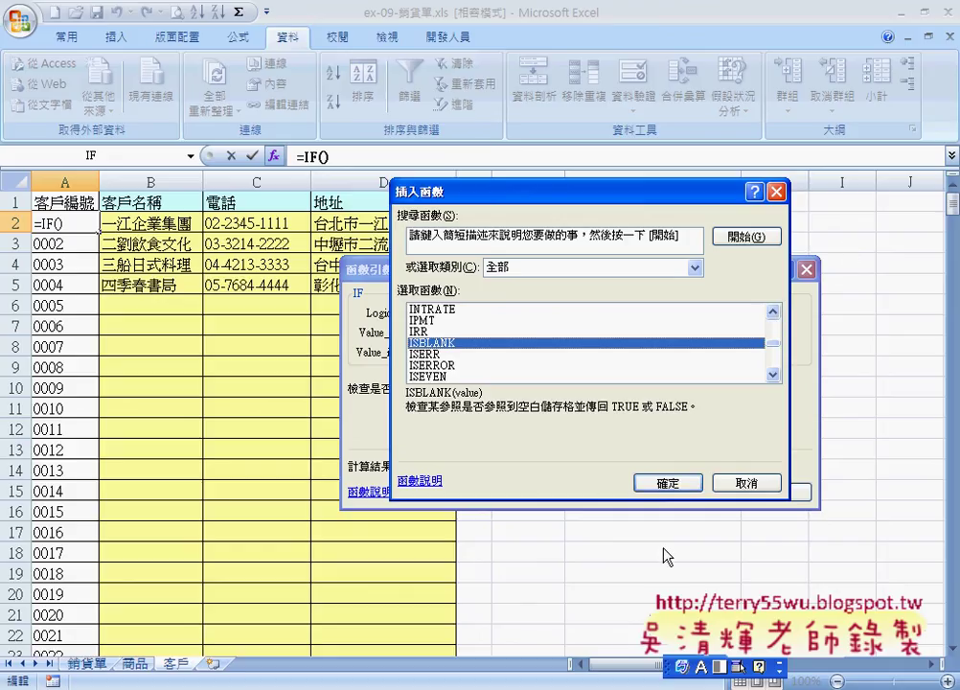
pyautogui.click(675, 484)
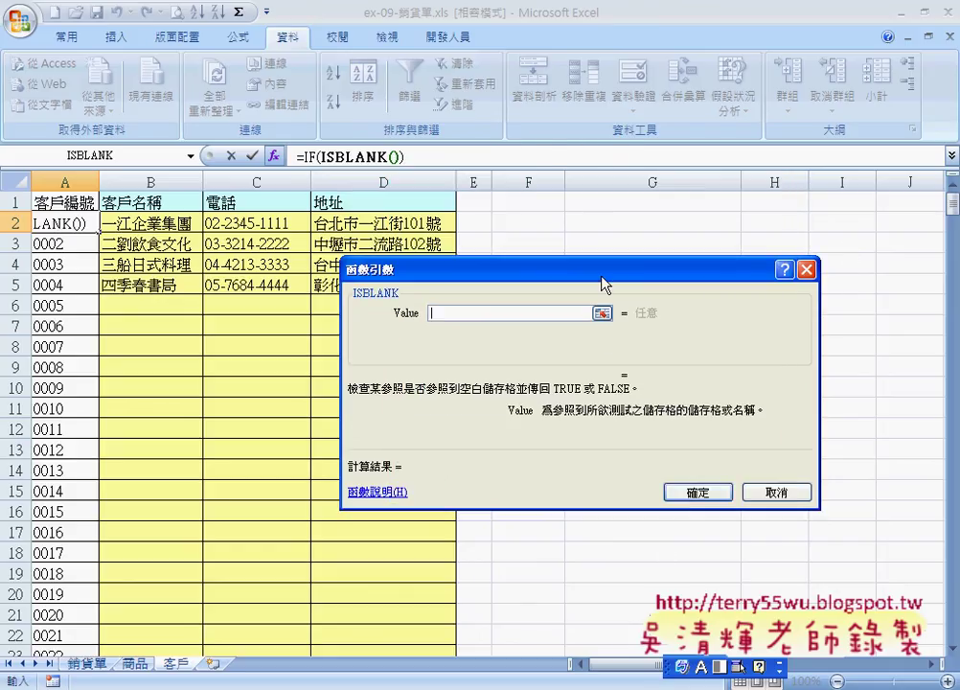